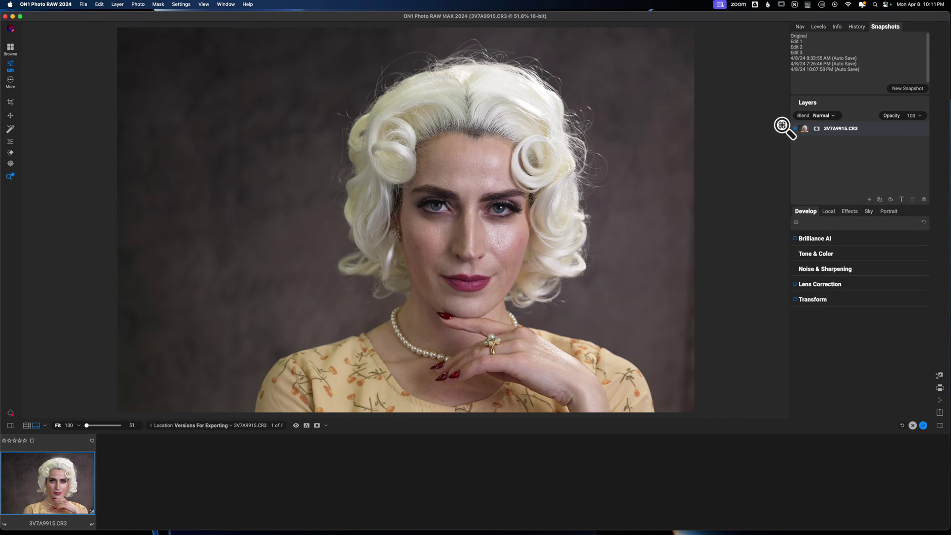
Apply the Edit 1 snapshot to portrait 3V7A9915.CR3 for cooler, whiter tones
left_click(799, 41)
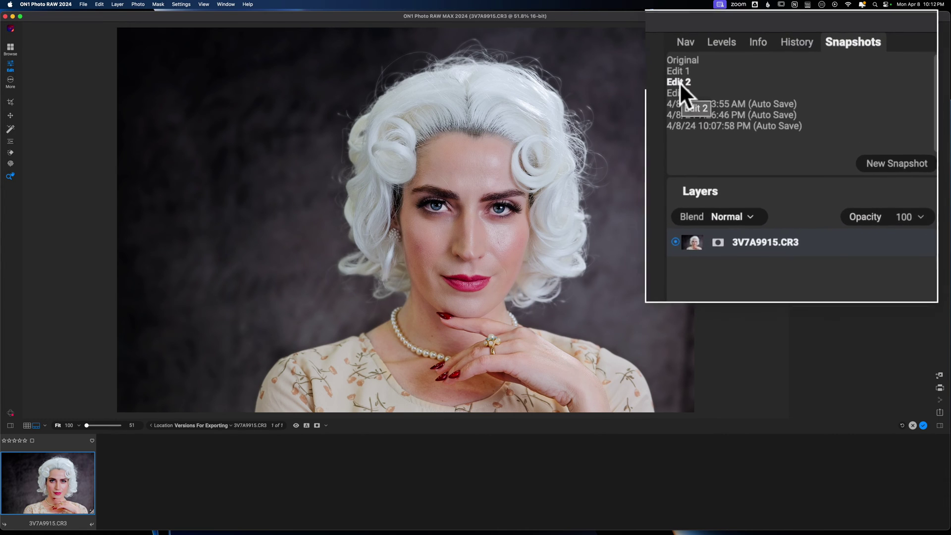
Use Create Version from Snapshot on Edit 2 to produce 3V7A9915v1.cr3
right_click(756, 60)
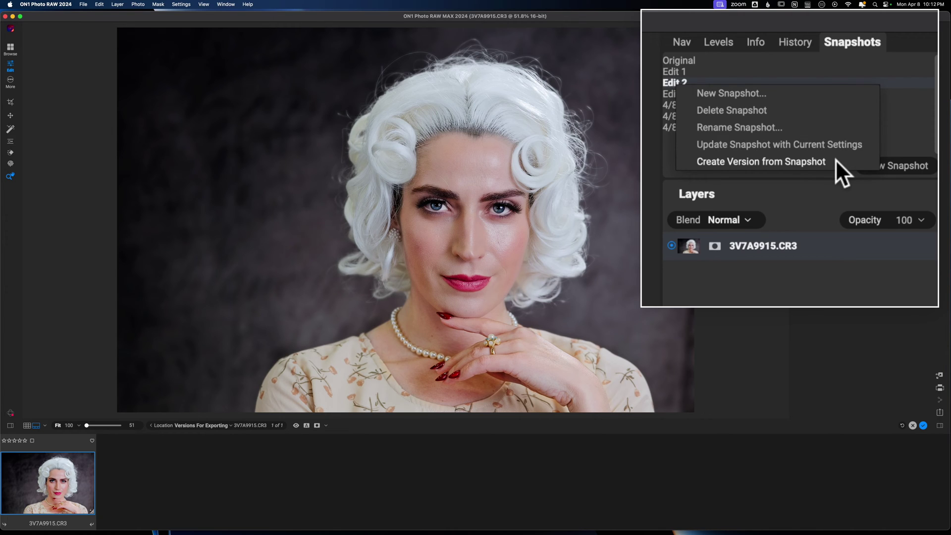
left_click(802, 161)
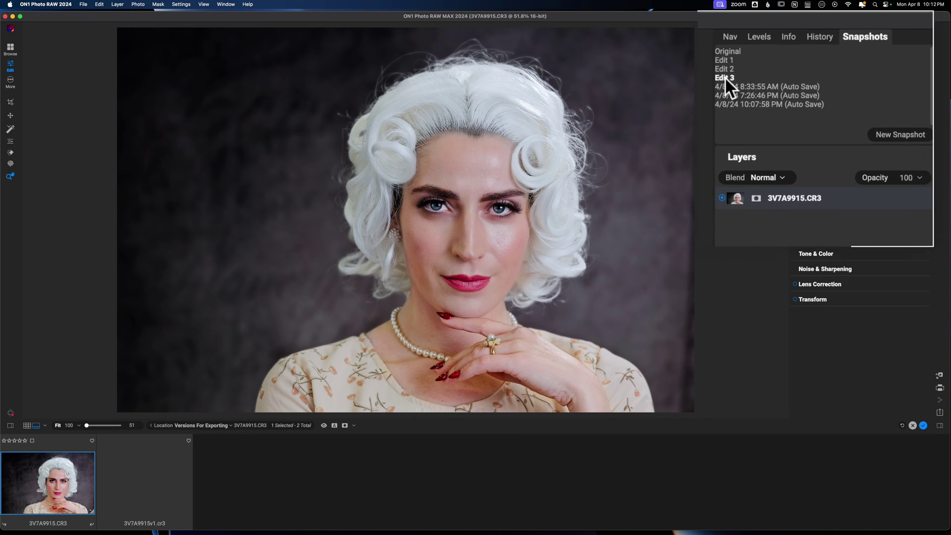
Use Create Version from Snapshot on Edit 3 to produce 3V7A9915v2.cr3
right_click(726, 79)
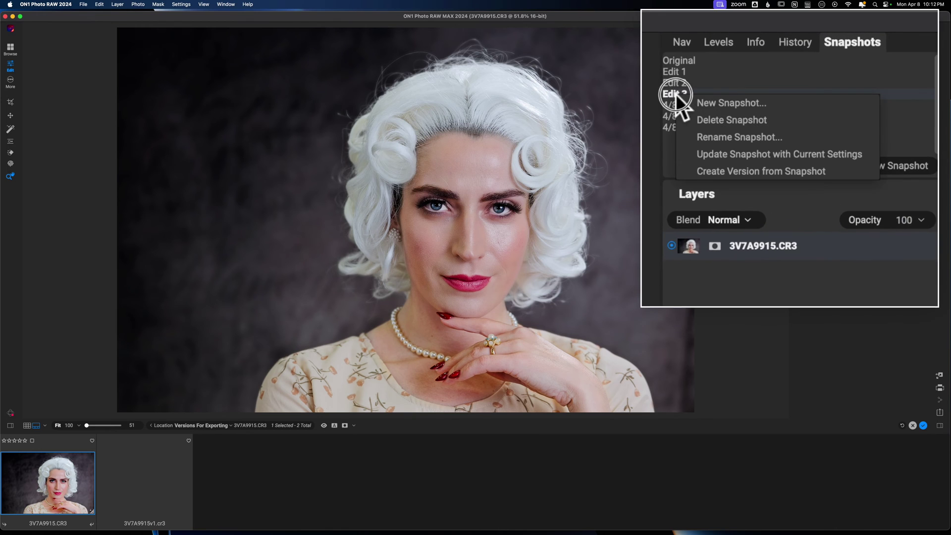
left_click(741, 169)
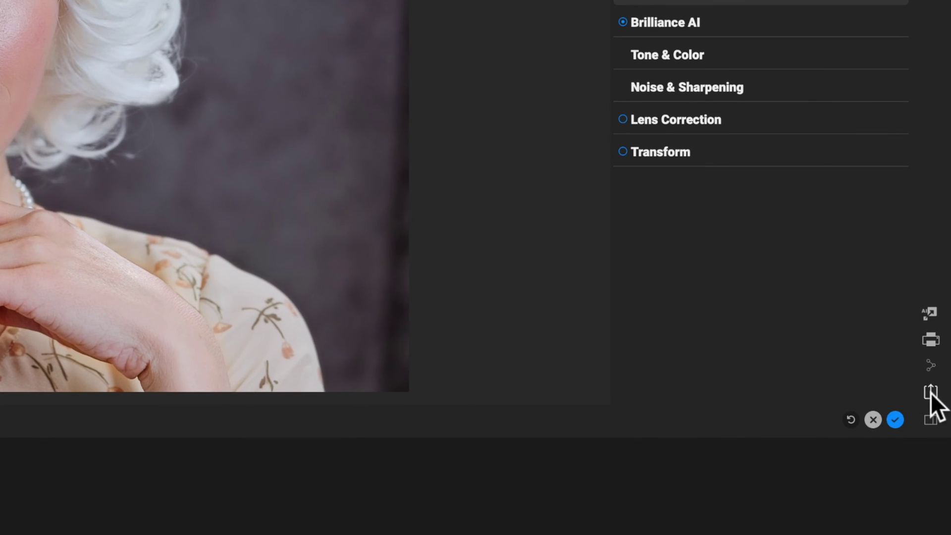
Open the Export dialog for all 3 photos and browse the Export Presets list
left_click(936, 404)
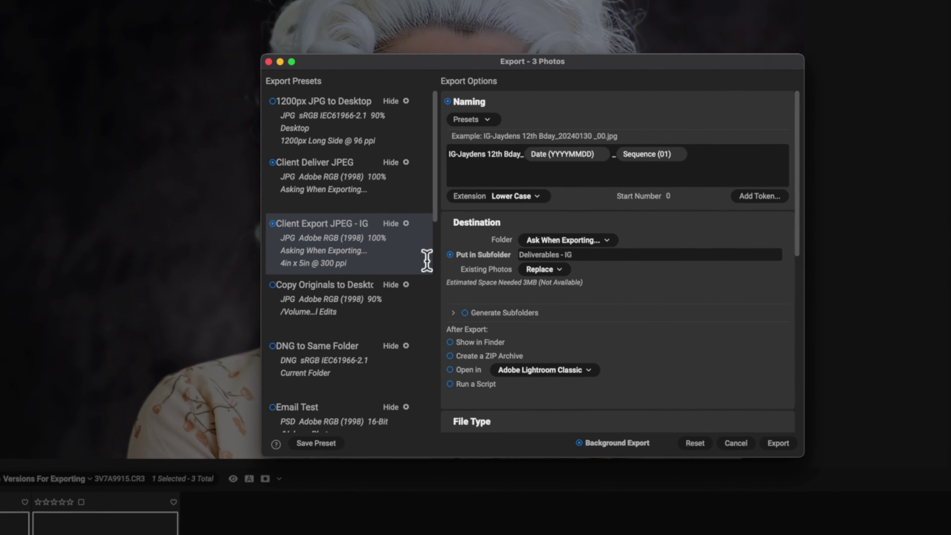
left_click(273, 224)
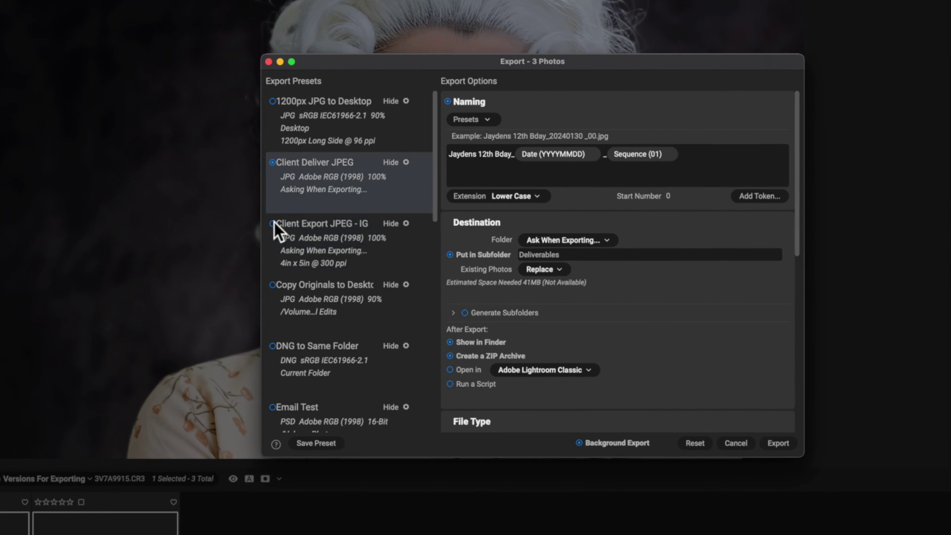
left_click(273, 163)
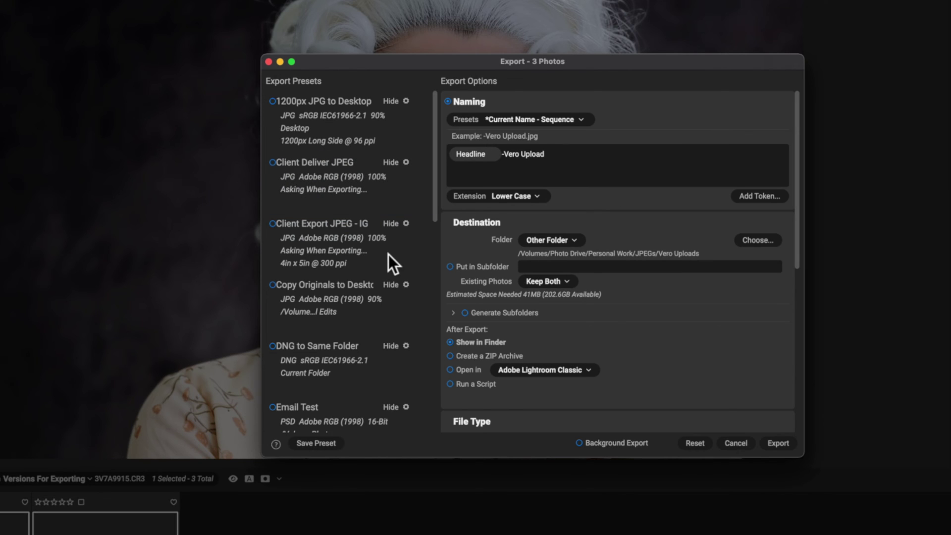
scroll(358, 273, "down", 10)
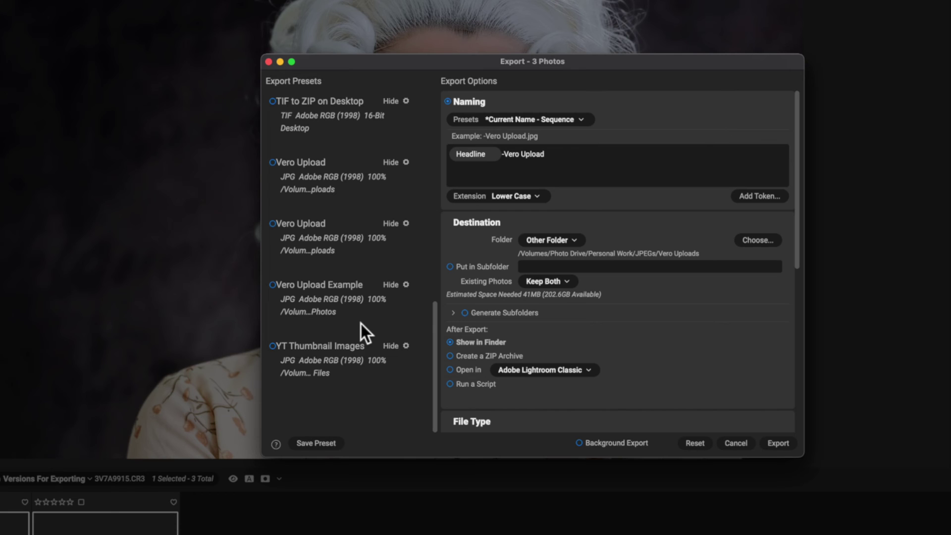
scroll(349, 314, "up", 10)
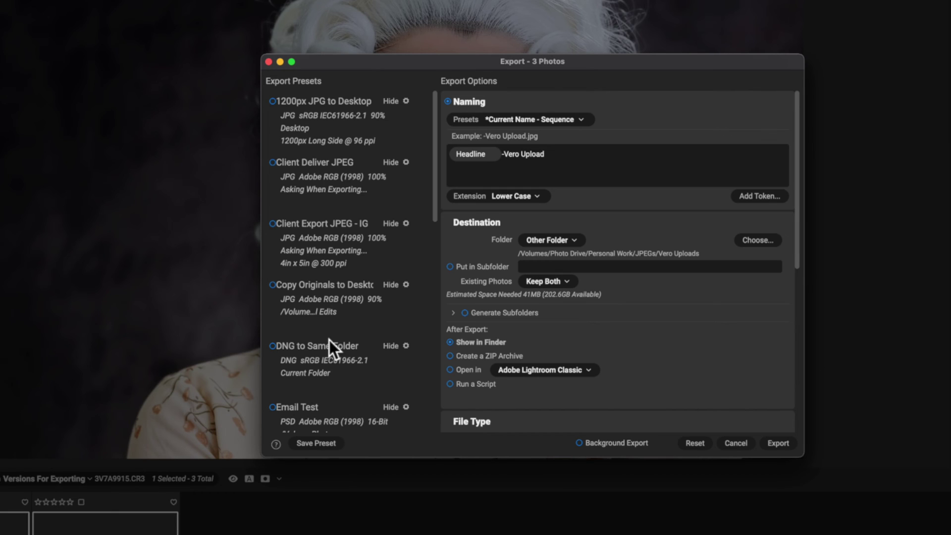
Apply the Client Deliver JPEG preset, name files 'Version _Export Video', and uncheck Put in Subfolder
left_click(298, 171)
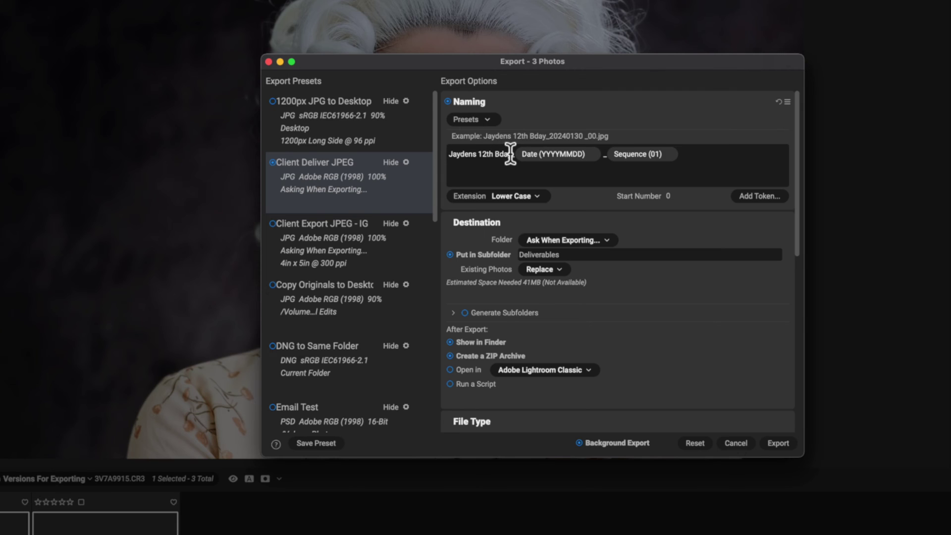
left_click_drag(511, 154, 446, 149)
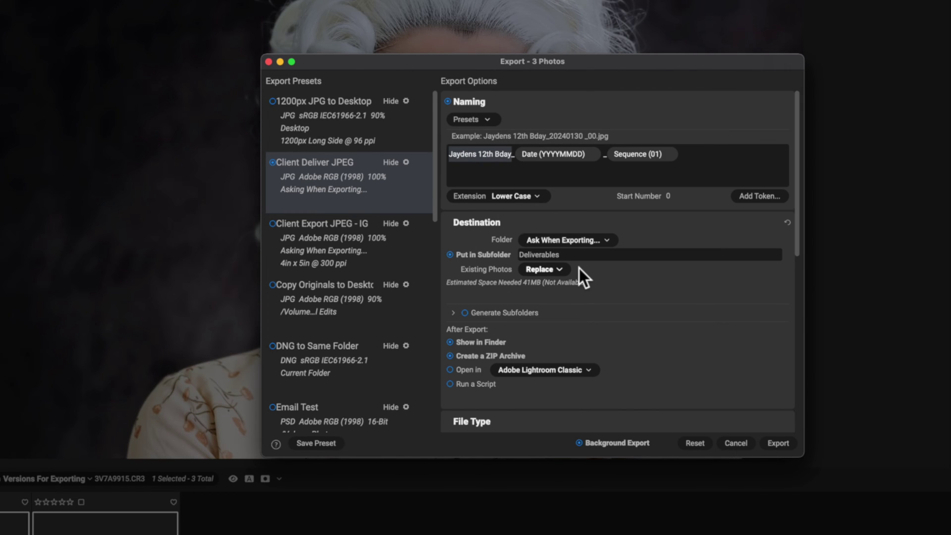
type("Version _")
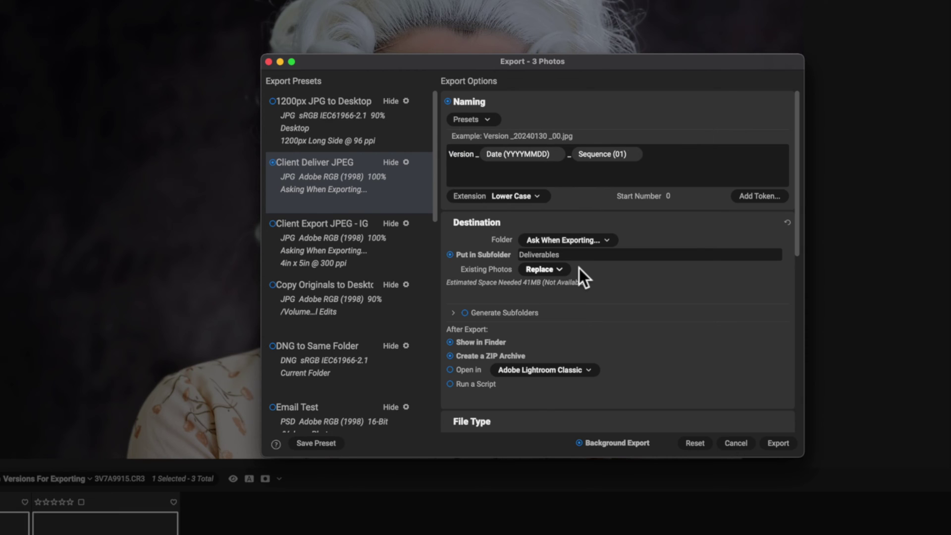
type("Export ")
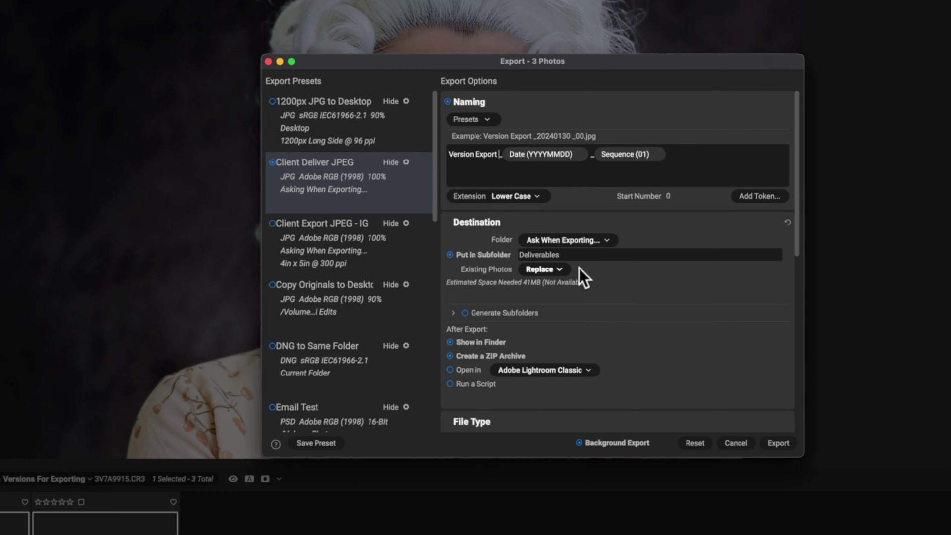
type("Video")
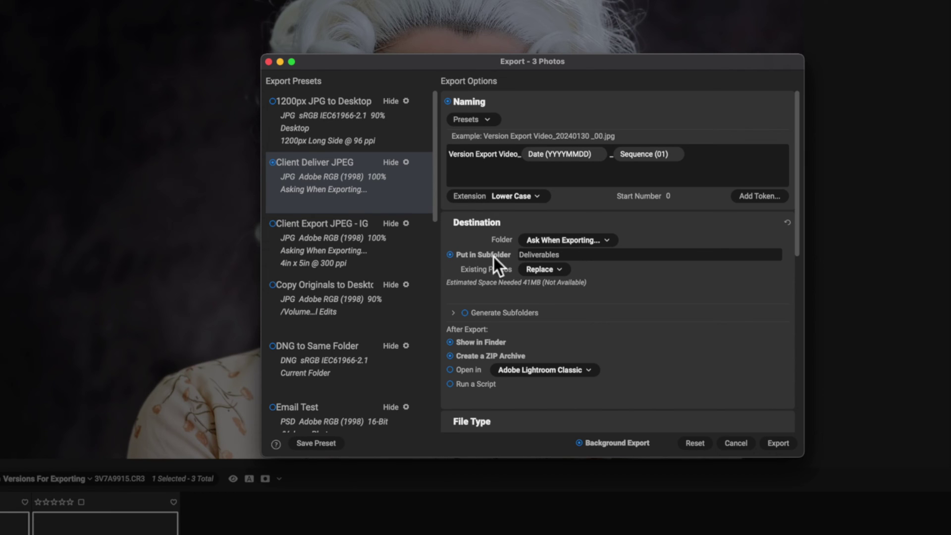
left_click(450, 256)
scroll(623, 290, "down", 3)
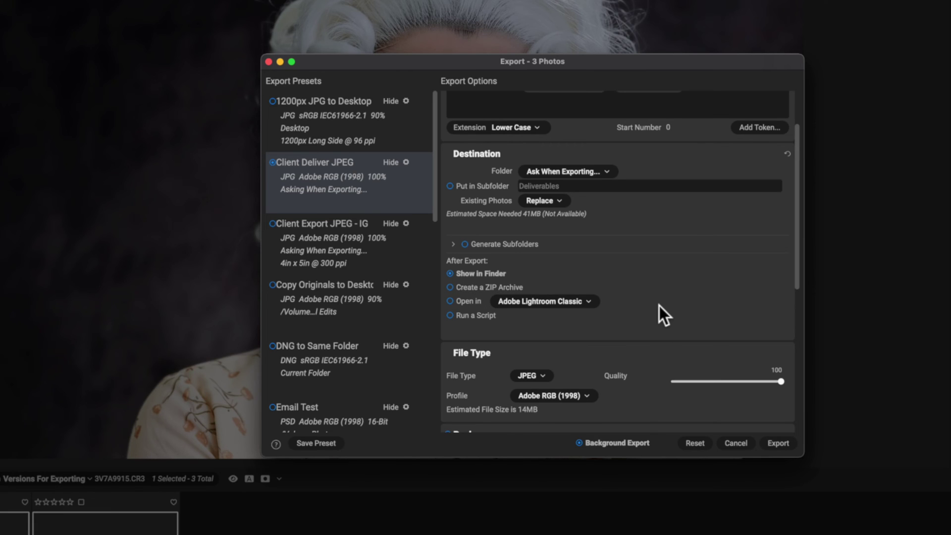
Re-enable Put in Subfolder, name the subfolder 'Snapshot Export', and start the export
scroll(659, 306, "down", 8)
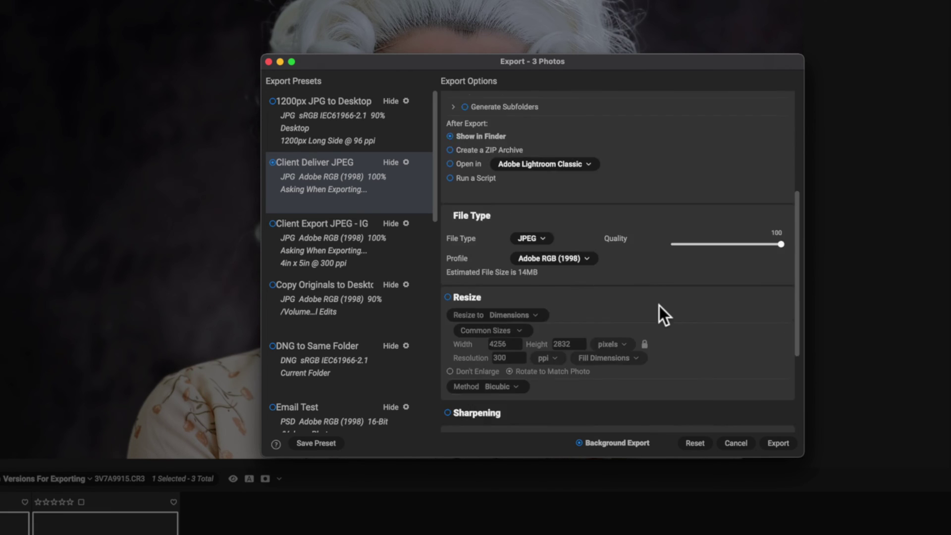
scroll(659, 305, "down", 3)
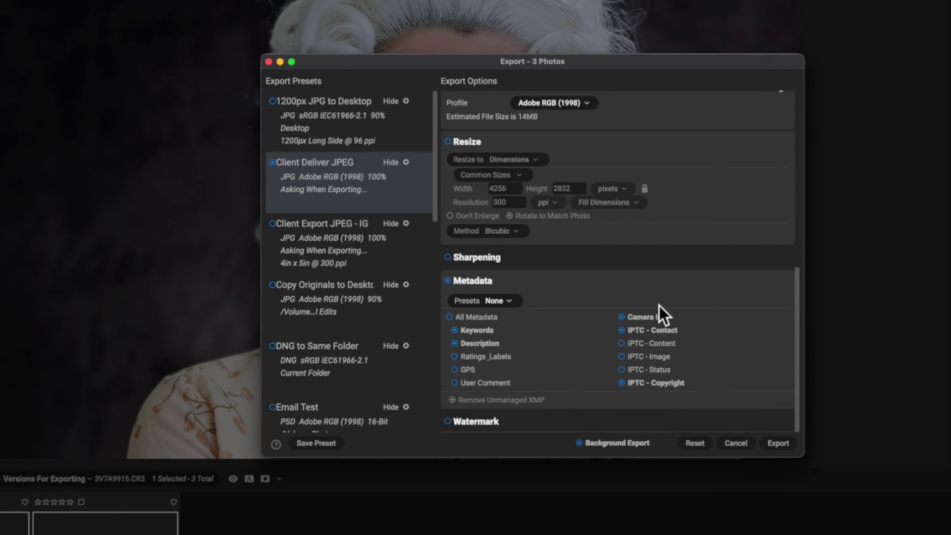
scroll(659, 305, "up", 12)
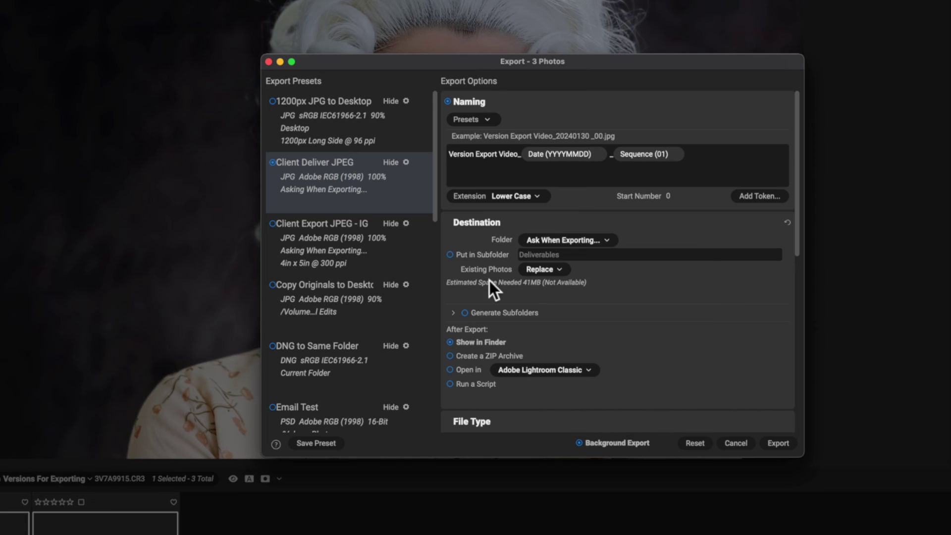
left_click(451, 254)
left_click(573, 257)
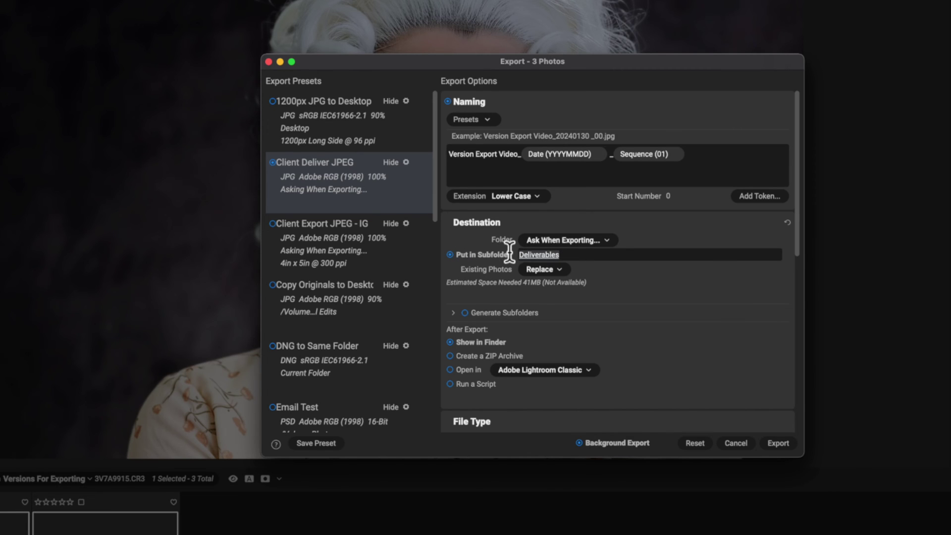
type("Versions")
left_click(550, 255)
key("super+BackSpace")
type("Snapshot Export")
left_click(666, 284)
left_click(776, 445)
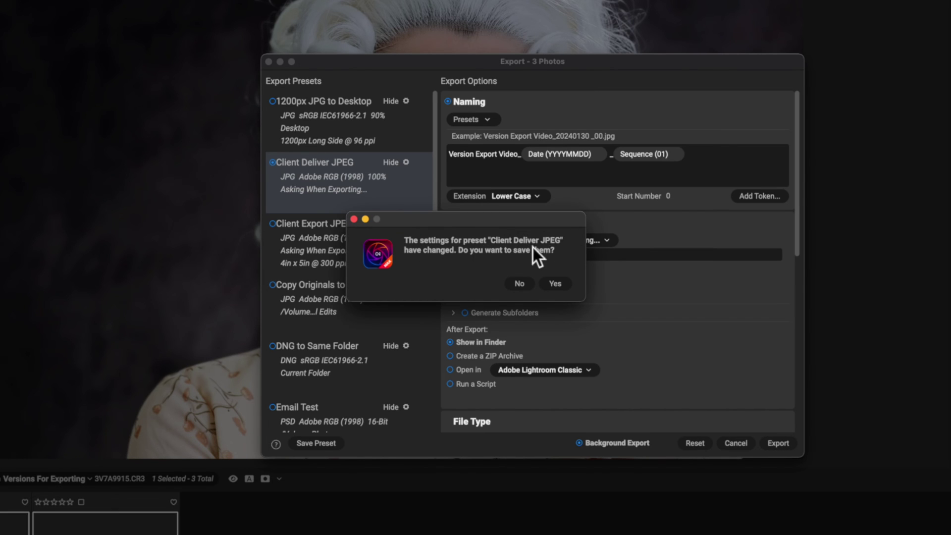
Decline saving the changed Client Deliver JPEG preset settings and continue exporting
left_click(515, 284)
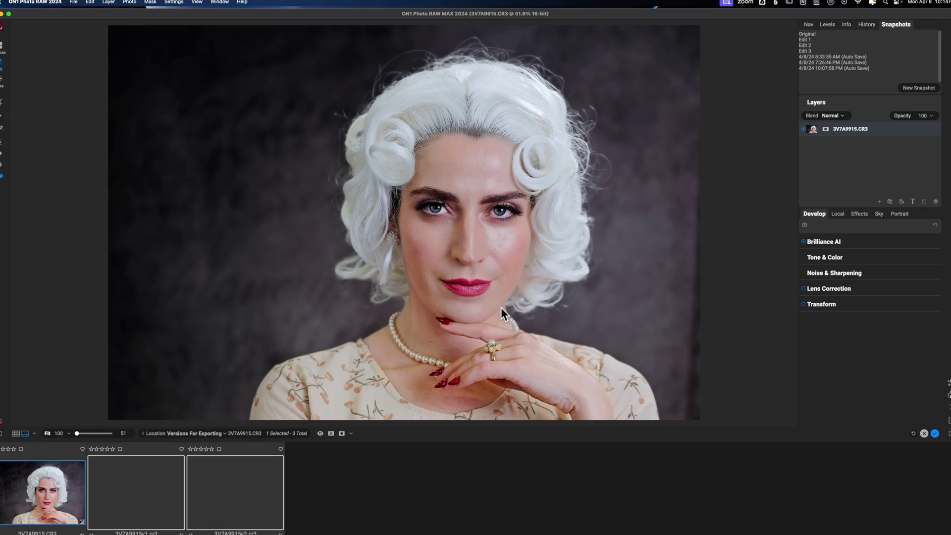
Choose the FWP ON1 Tutorial Images folder on the FWP Photo drive as export destination
key("super+o")
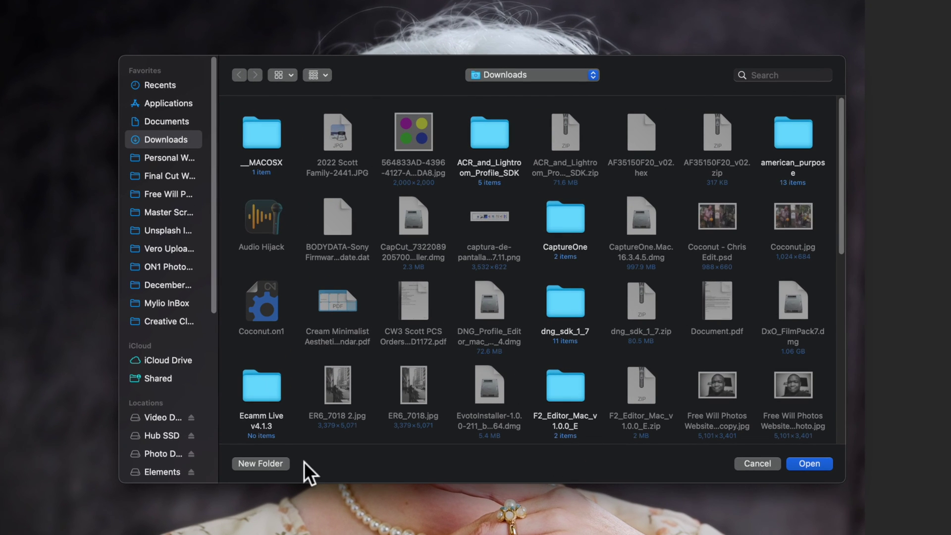
left_click_drag(214, 274, 214, 423)
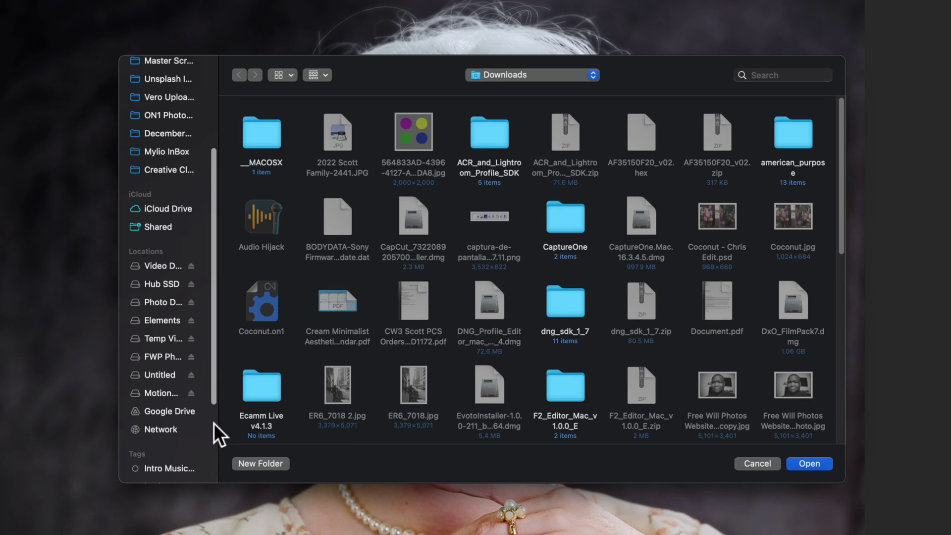
left_click(151, 357)
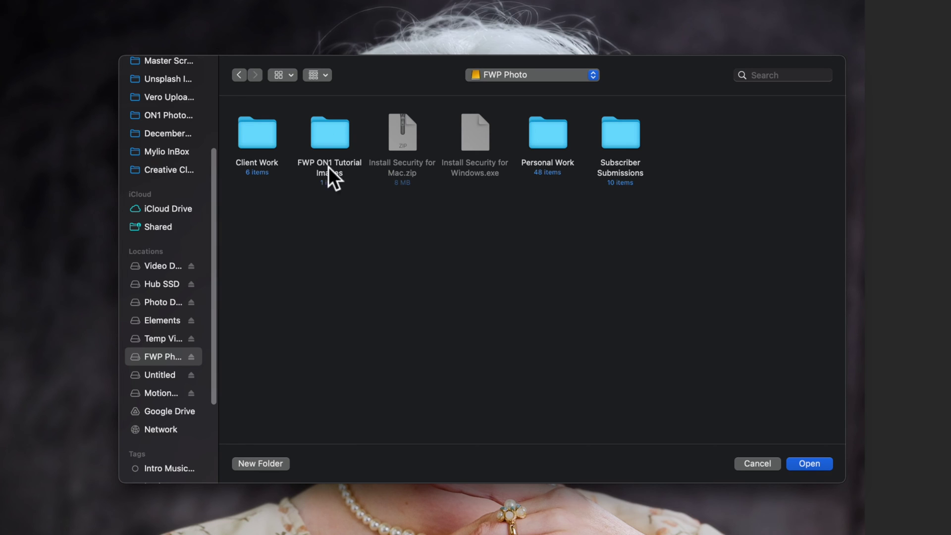
double_click(321, 137)
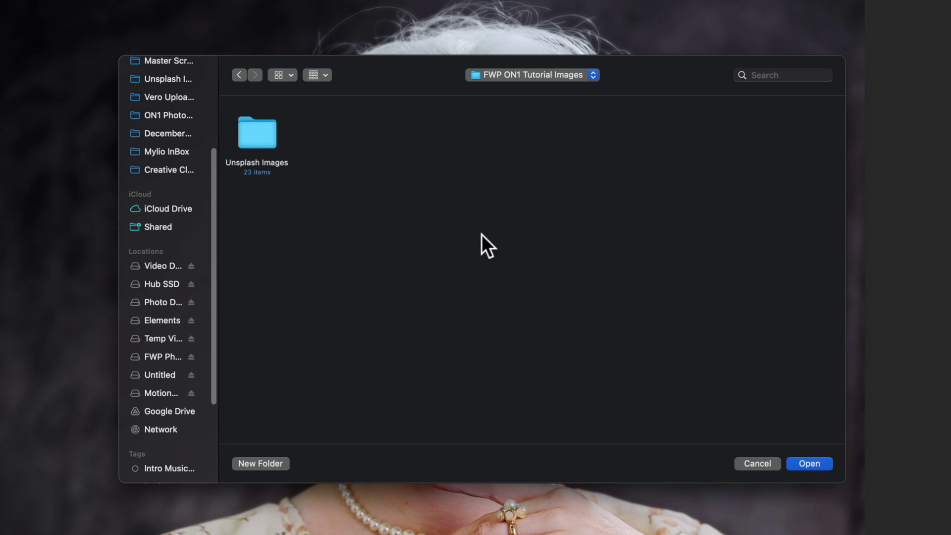
left_click(811, 467)
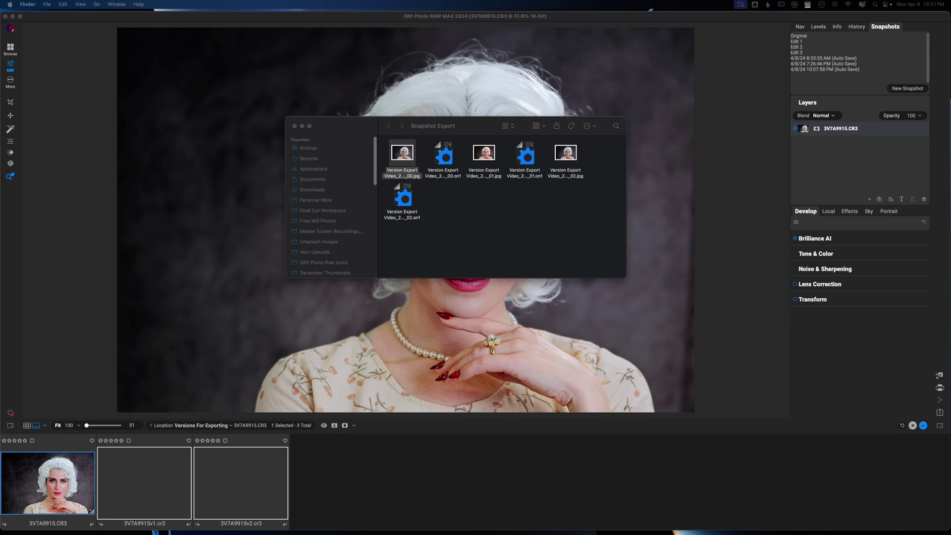
Arrange the 00, 01 and 02 JPEGs in their own row and Quick Look them
left_click_drag(484, 153, 488, 210)
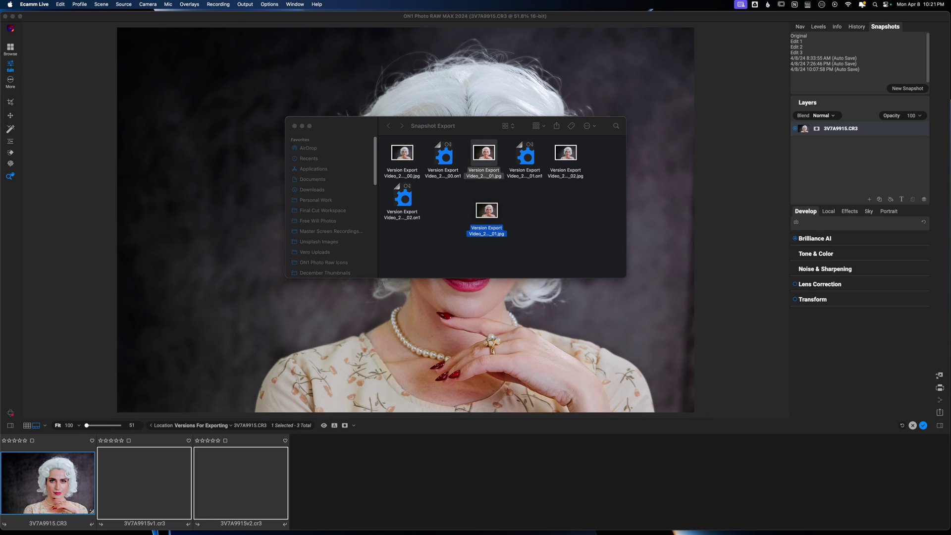
left_click_drag(564, 178, 542, 219)
left_click_drag(402, 158, 577, 216)
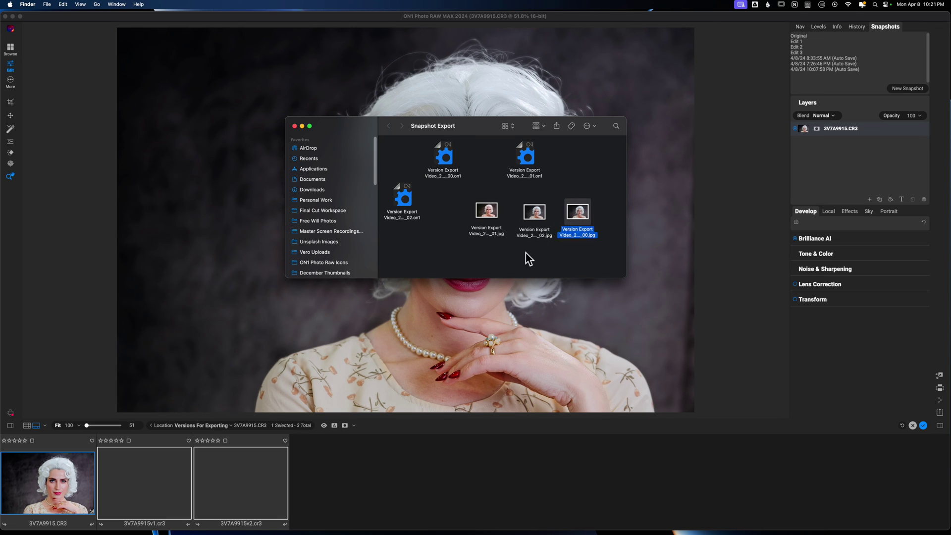
left_click(533, 217)
left_click_drag(449, 189, 603, 246)
key("space")
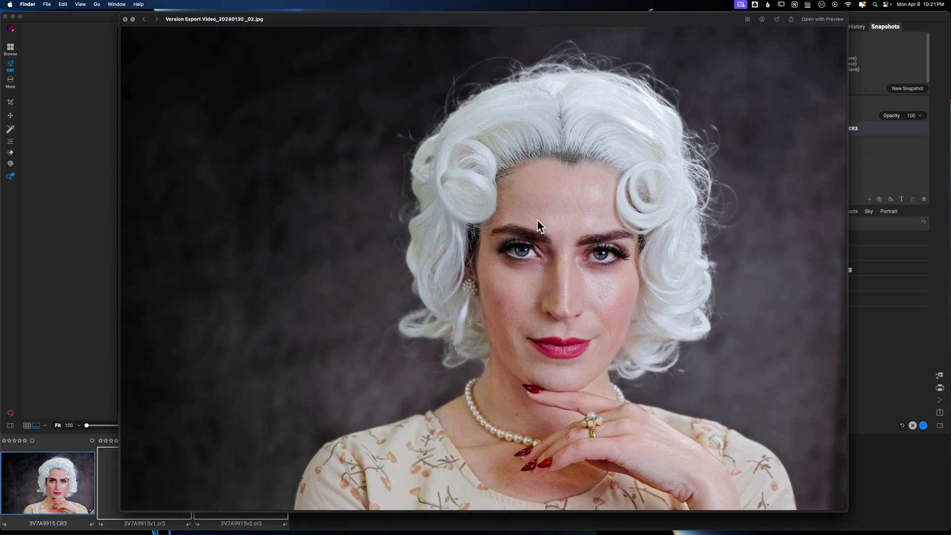
Cycle the preview through the 00, 01 and 02 JPEG versions, then close it
left_click(154, 20)
left_click(154, 20)
left_click(153, 20)
left_click(153, 21)
left_click(144, 20)
left_click(156, 20)
left_click(157, 20)
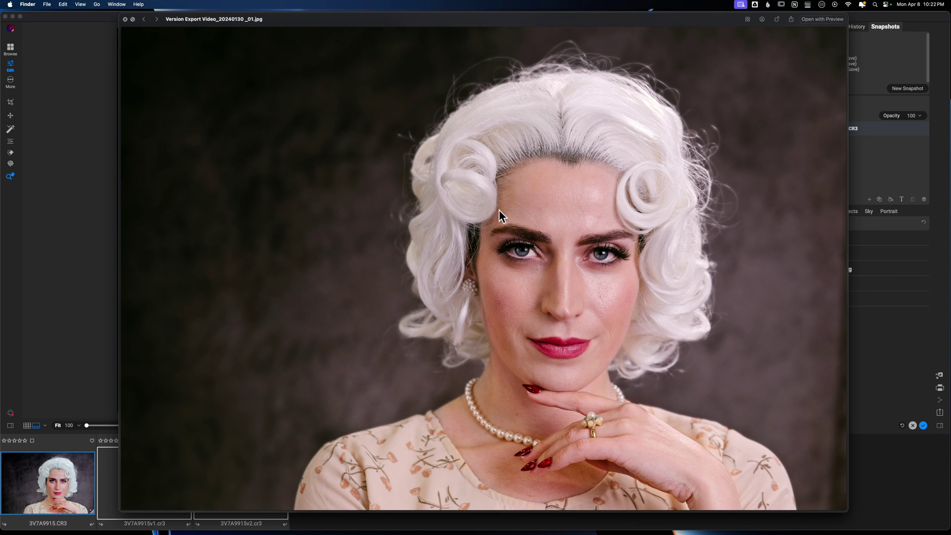
left_click(125, 19)
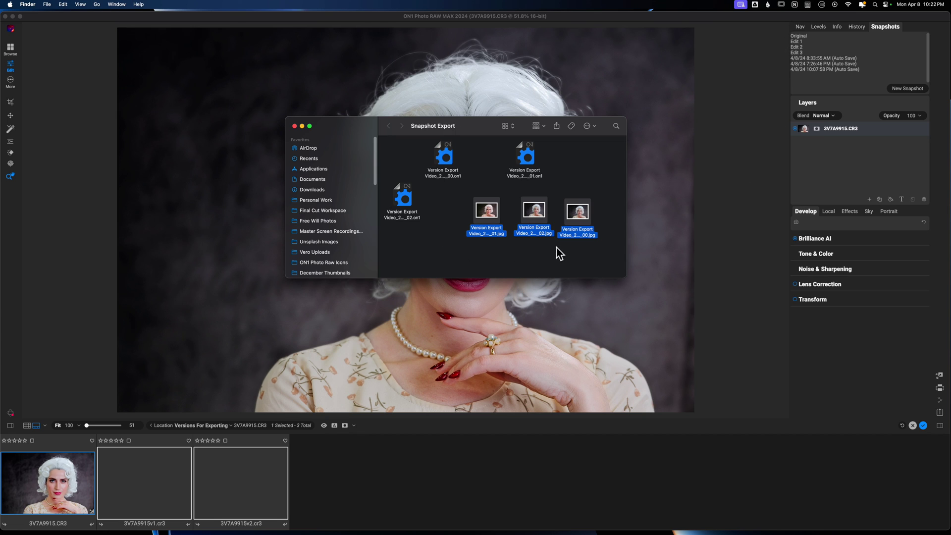
left_click(540, 254)
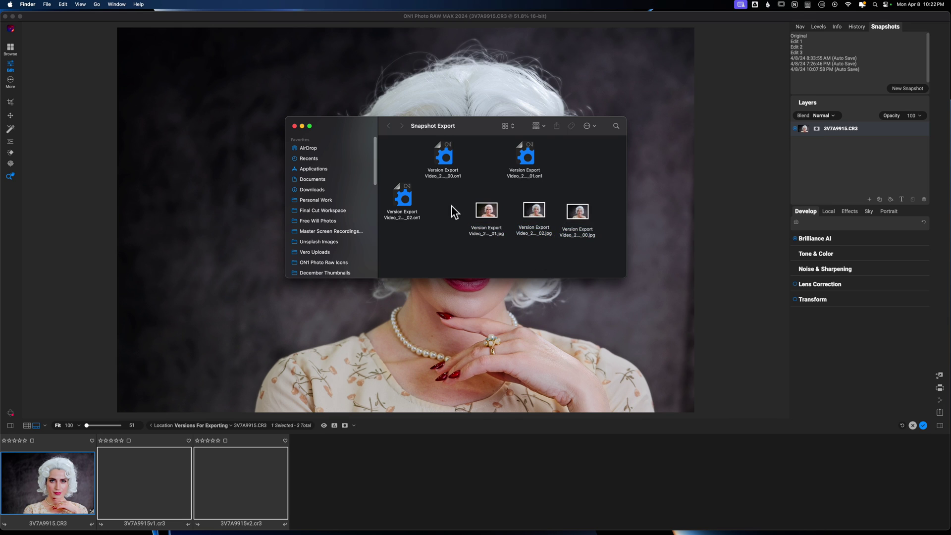
left_click_drag(455, 201, 599, 253)
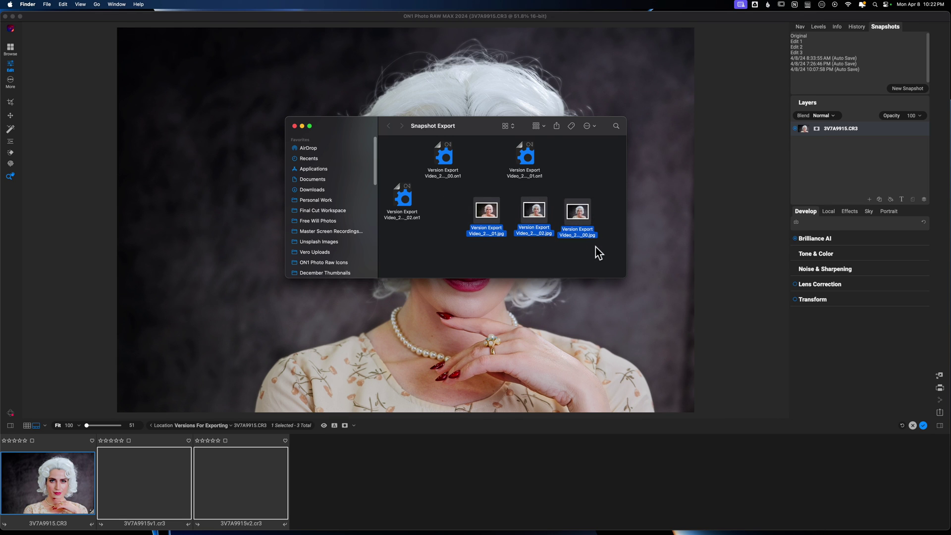